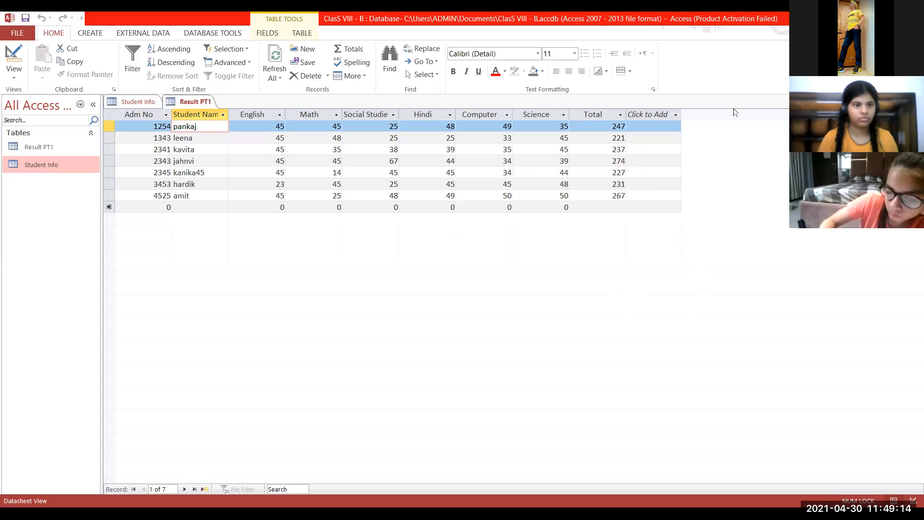
Show the Student Info table in Design view.
click(40, 162)
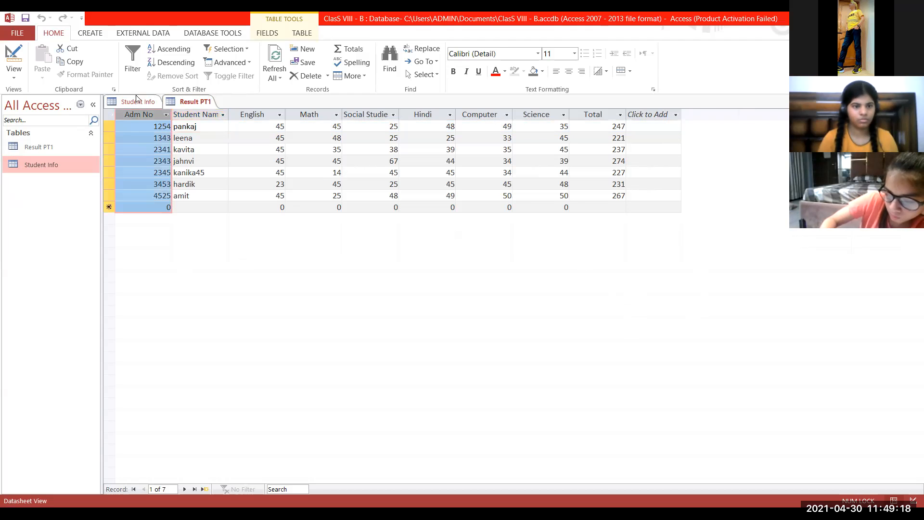
click(137, 102)
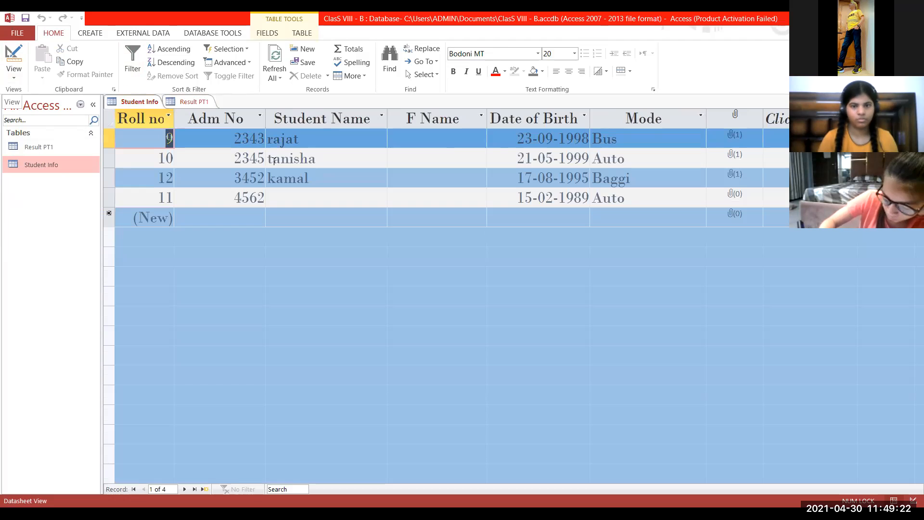
click(13, 56)
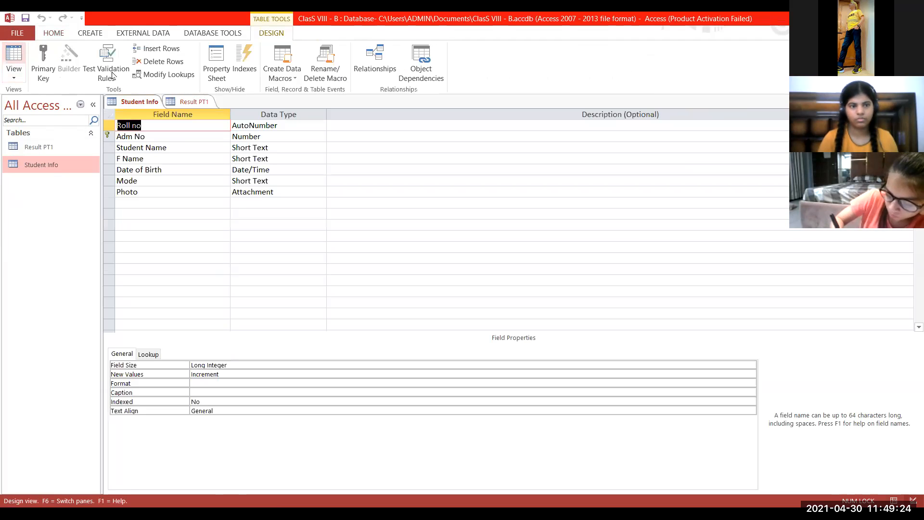
Insert a row above the Date of Birth field and name it Mother name with the Short Text data type.
click(166, 170)
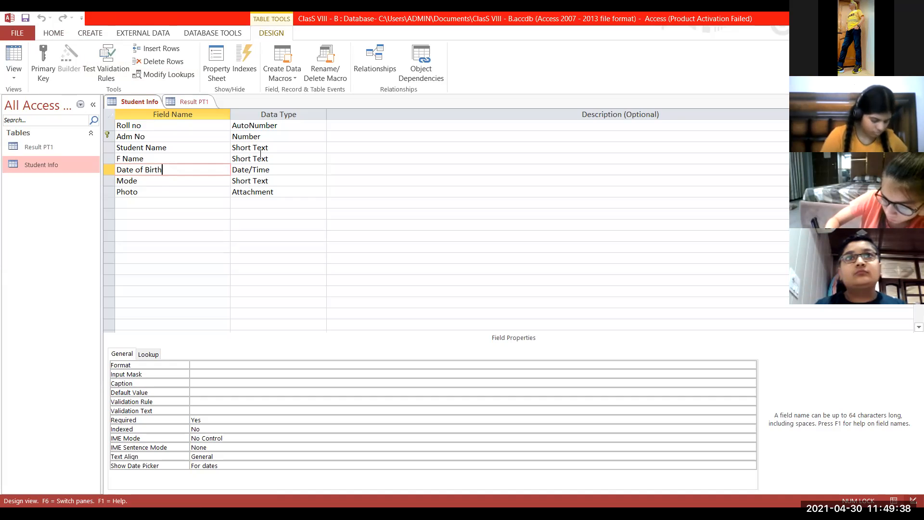
click(162, 51)
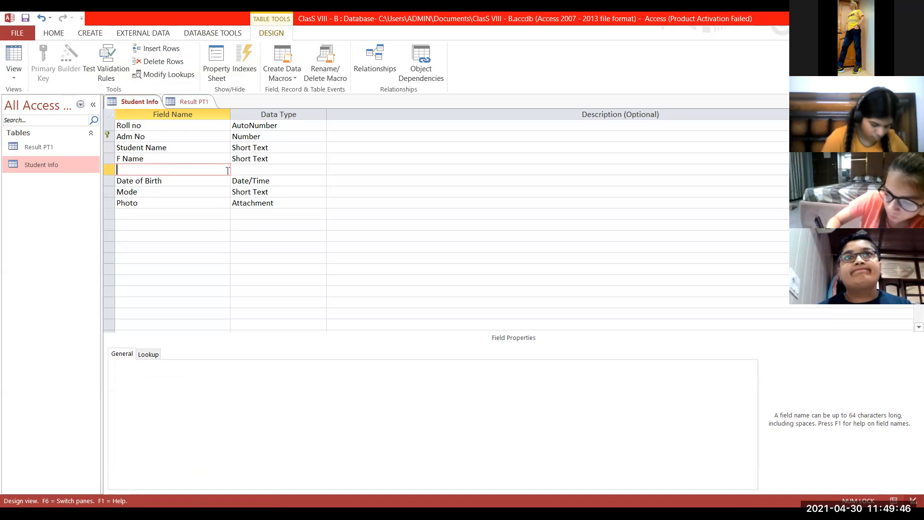
text(Mothe)
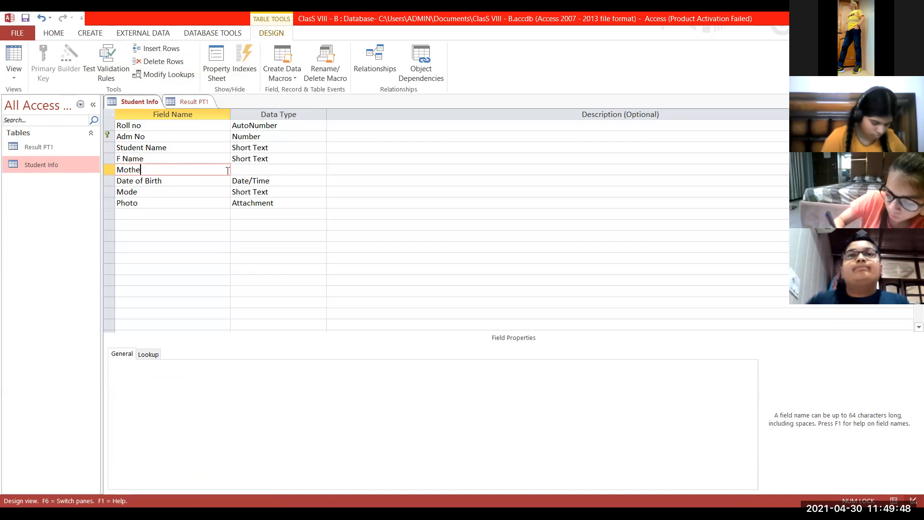
text(r name)
key(Tab)
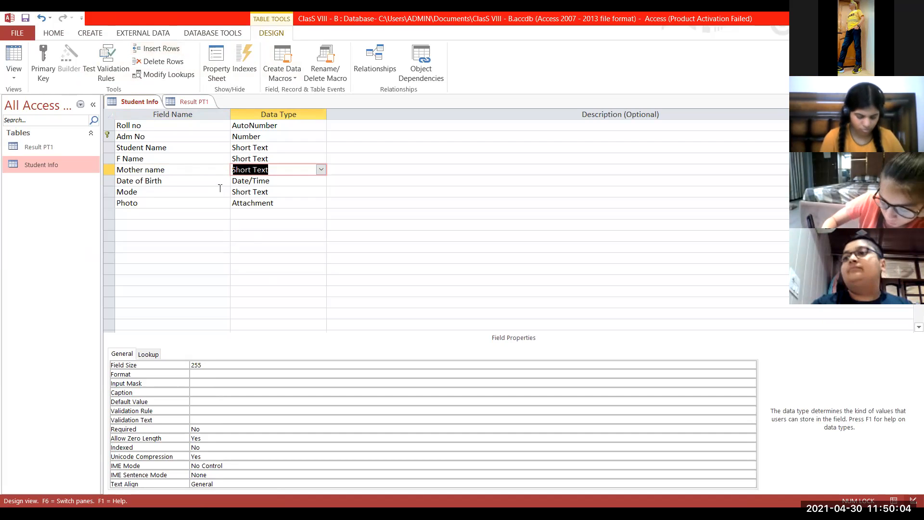
Delete the Mother name field row from the Student Info table design.
click(108, 165)
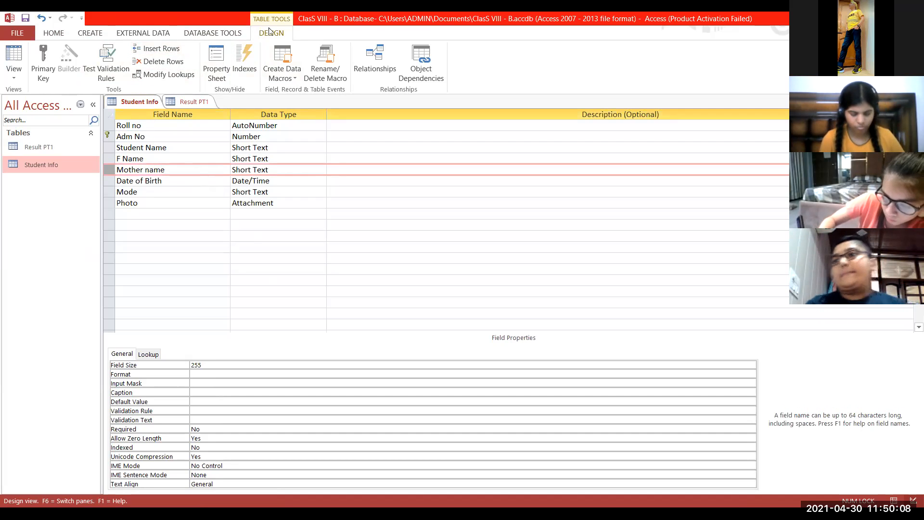
click(184, 64)
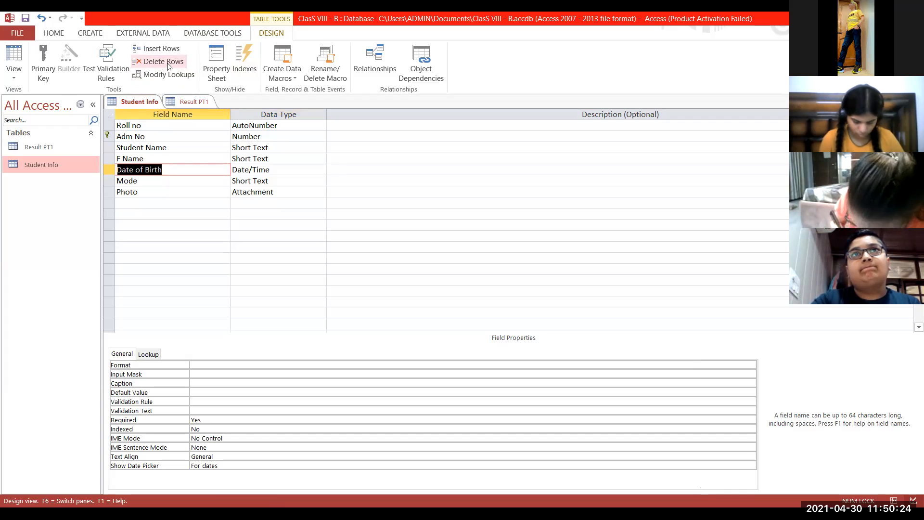
Insert two blank rows above the Date of Birth field.
right_click(174, 171)
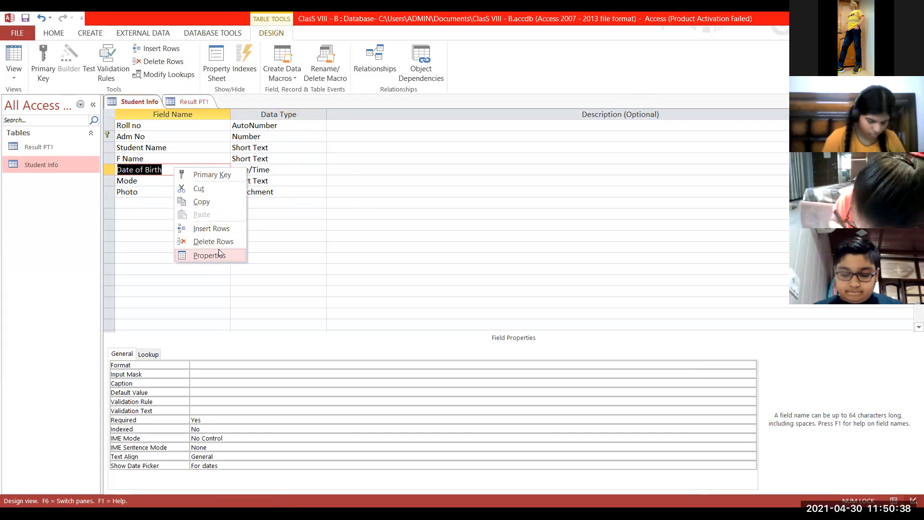
click(220, 229)
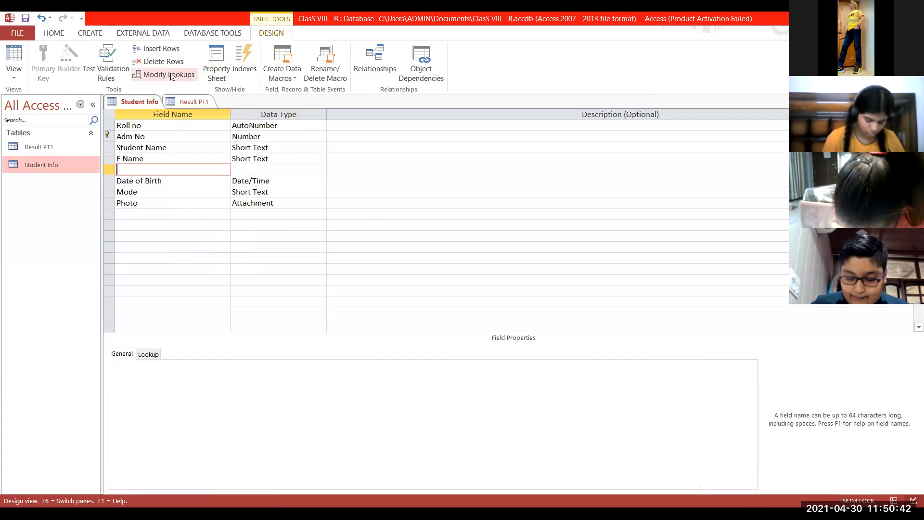
right_click(129, 171)
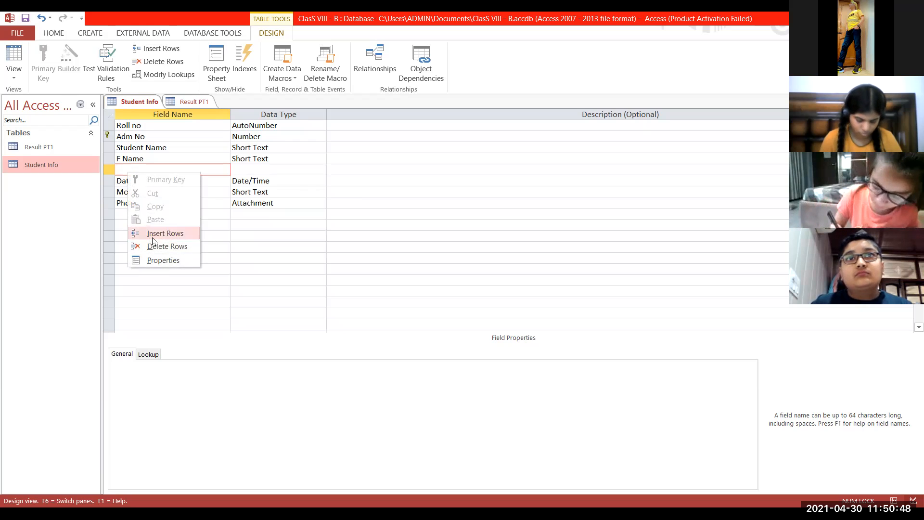
click(153, 235)
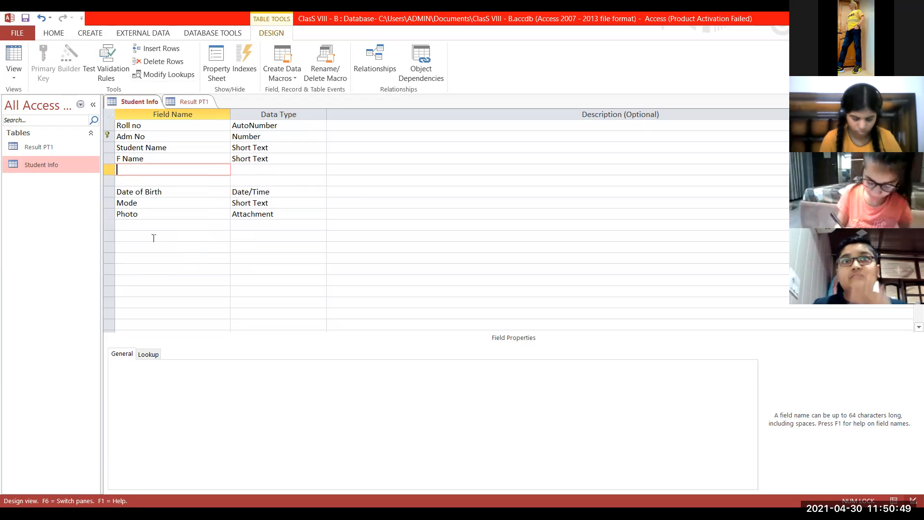
Delete both blank rows between the F Name and Date of Birth fields.
right_click(152, 171)
click(183, 246)
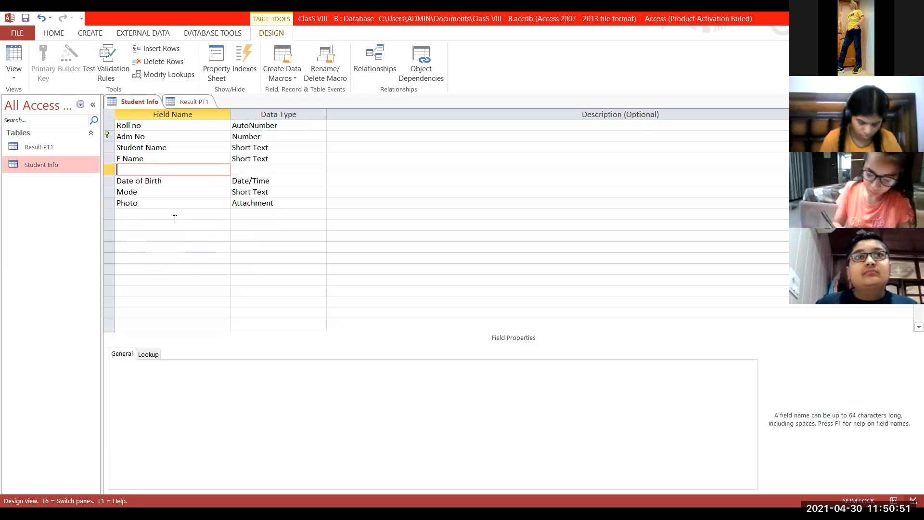
right_click(163, 171)
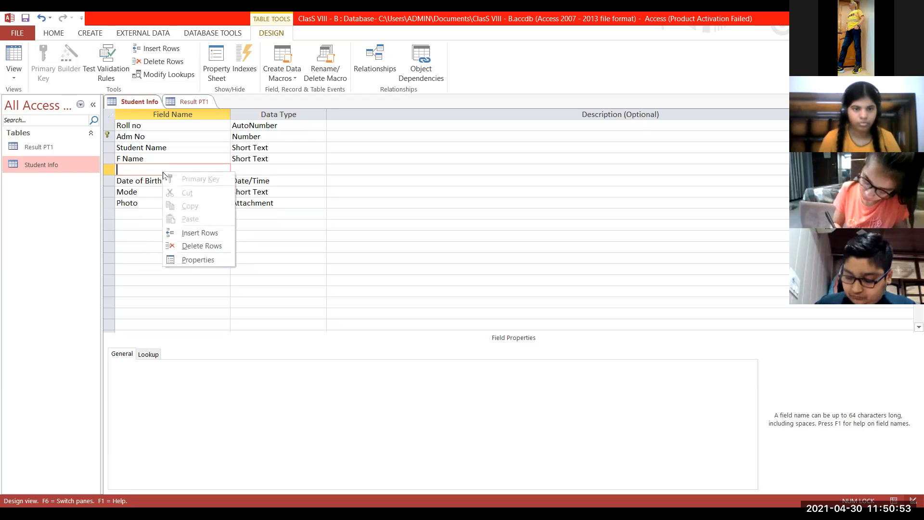
click(182, 246)
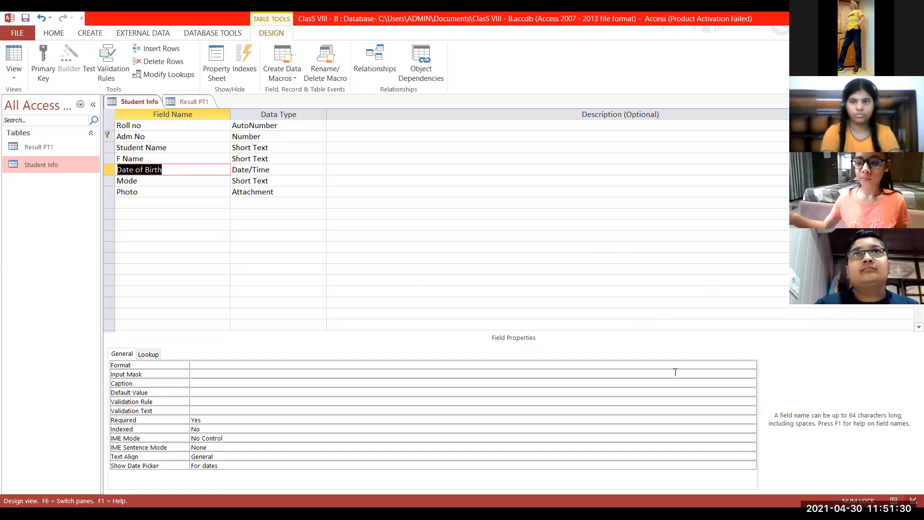
right_click(200, 169)
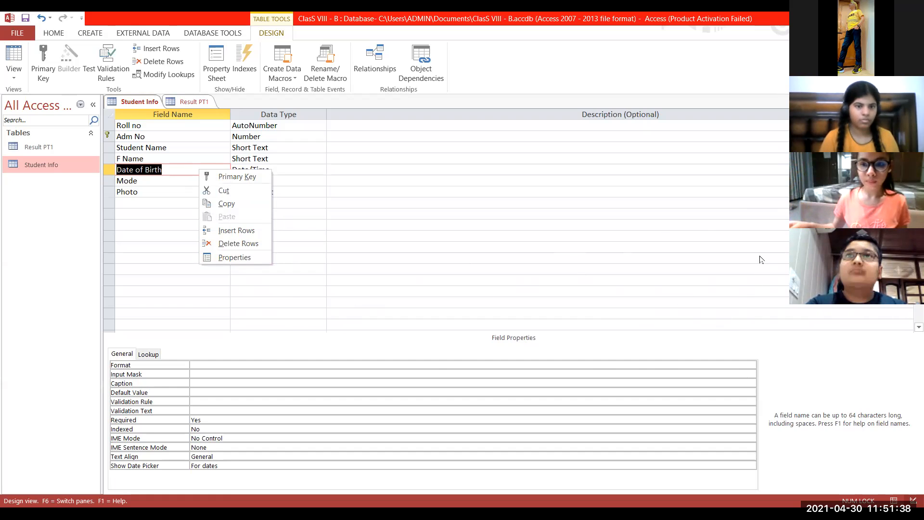
click(504, 101)
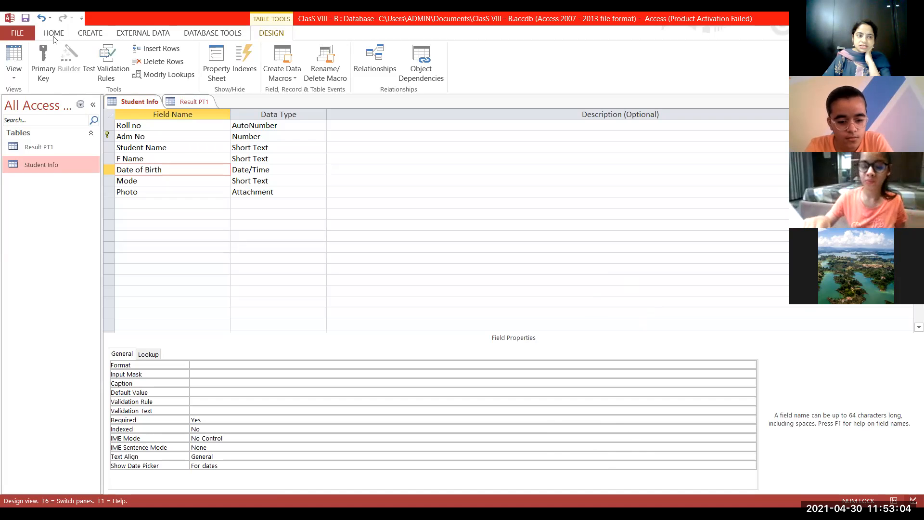
Create a new blank table in Datasheet view.
click(106, 32)
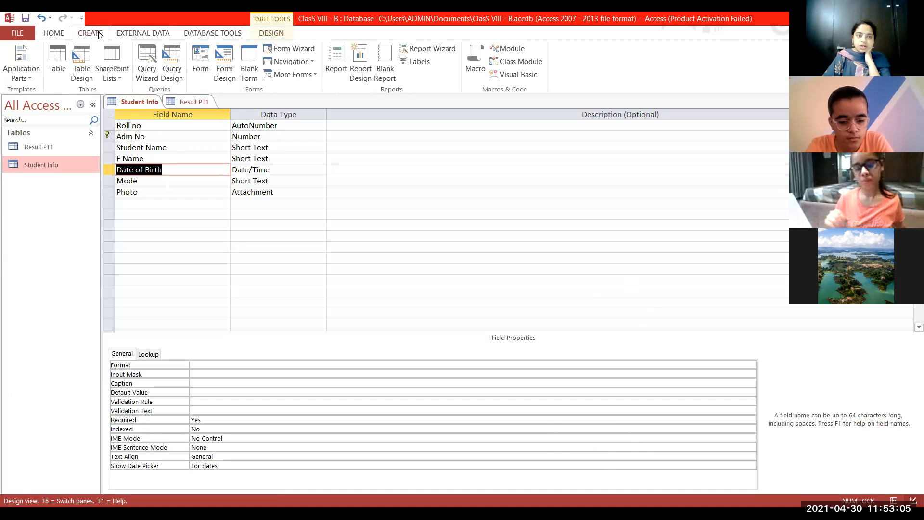
click(57, 64)
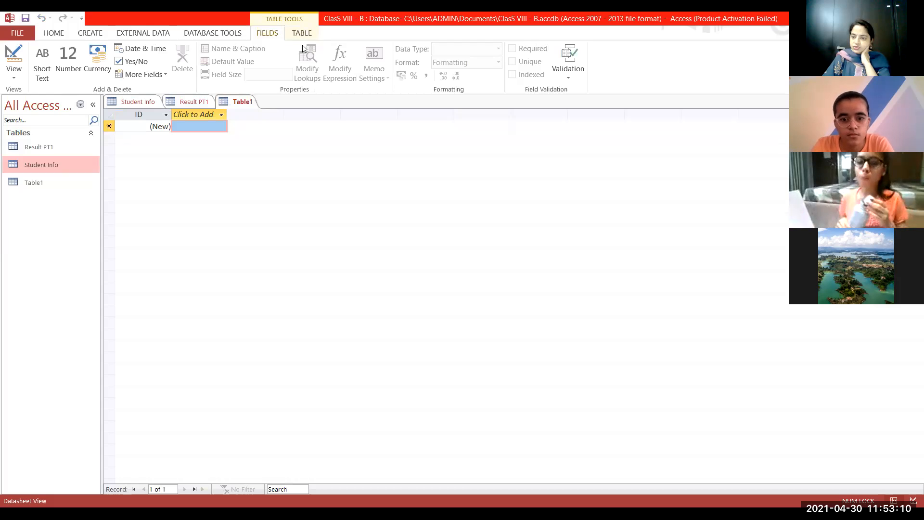
click(92, 34)
click(197, 60)
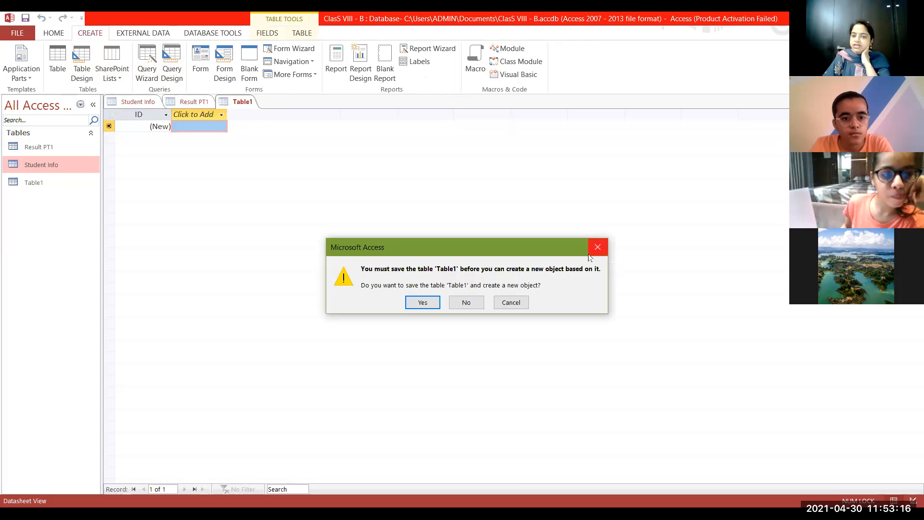
click(597, 247)
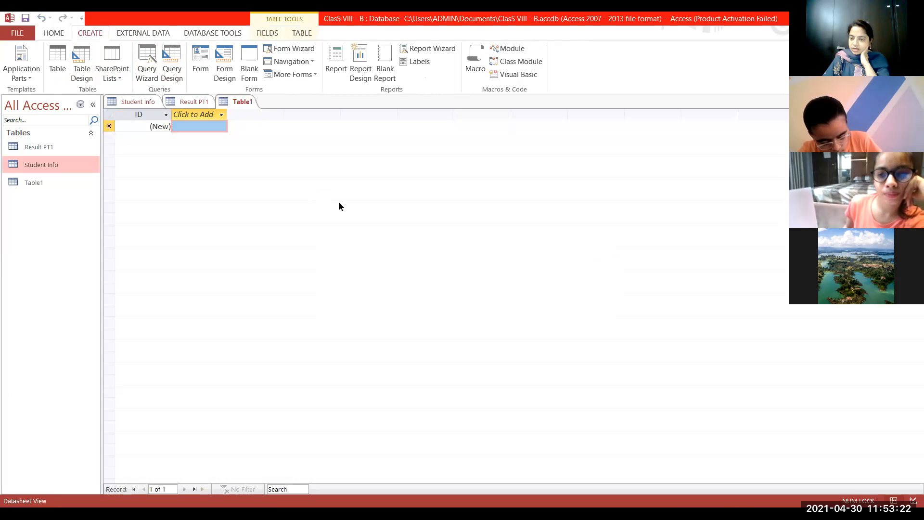
Open the Result PT1 table and sort its records by Total from largest to smallest.
click(44, 152)
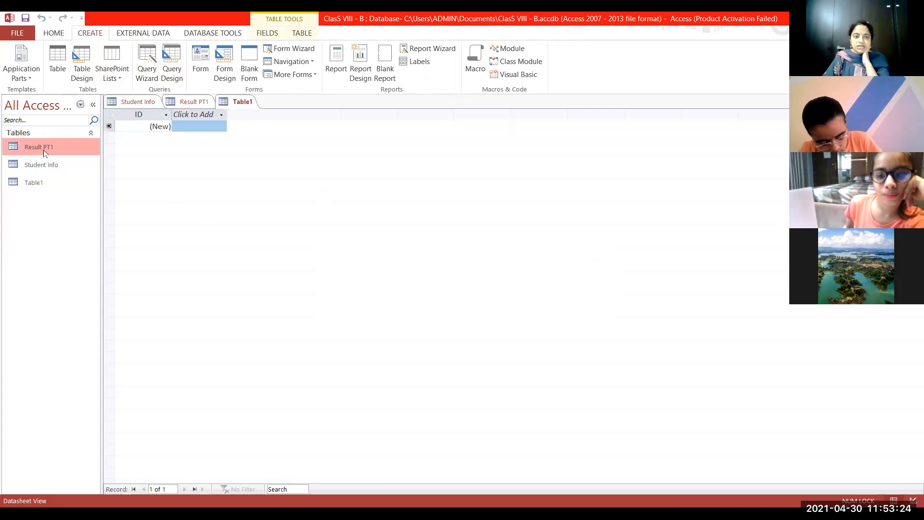
double_click(44, 153)
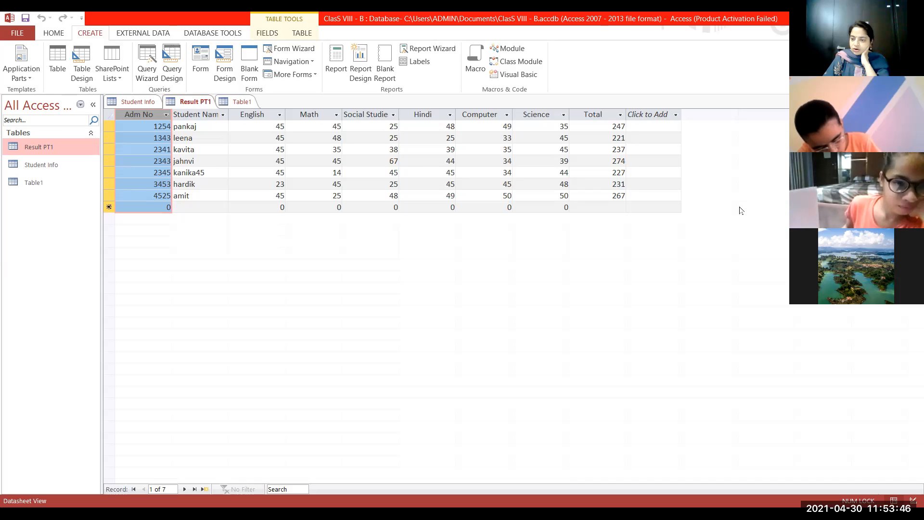
click(202, 127)
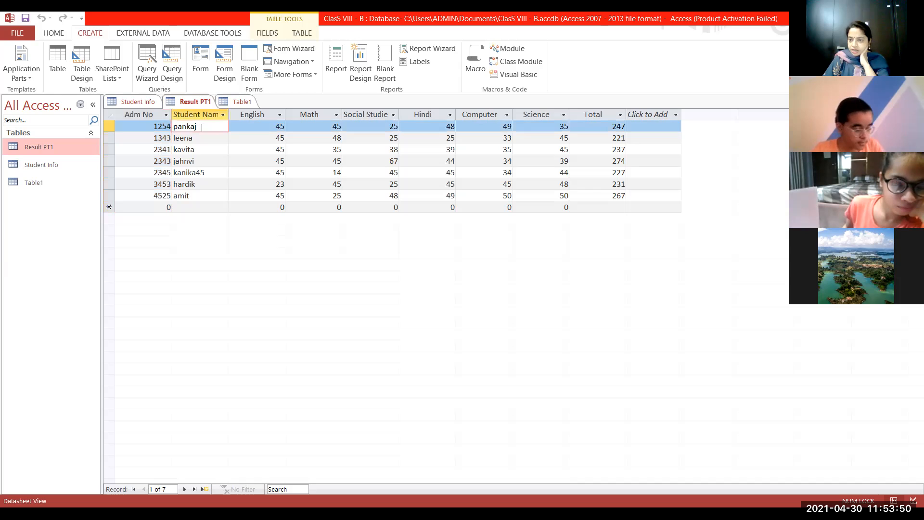
click(607, 127)
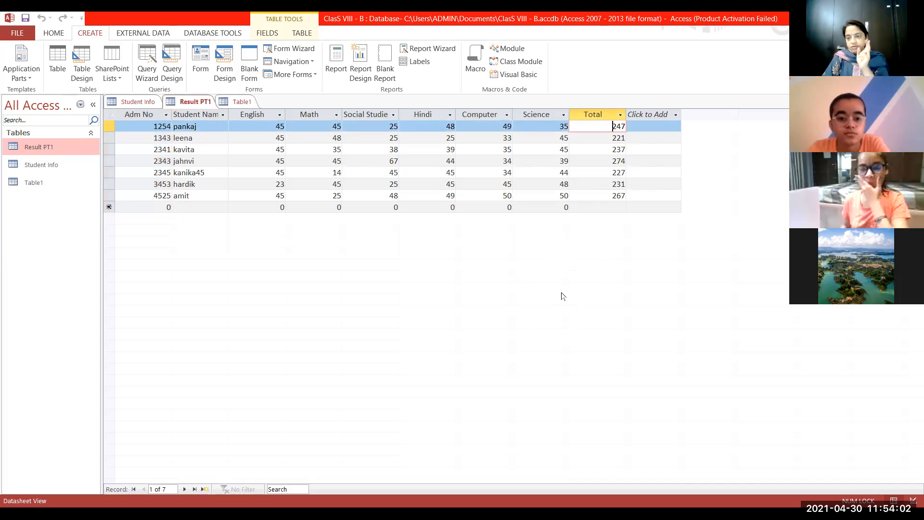
click(621, 116)
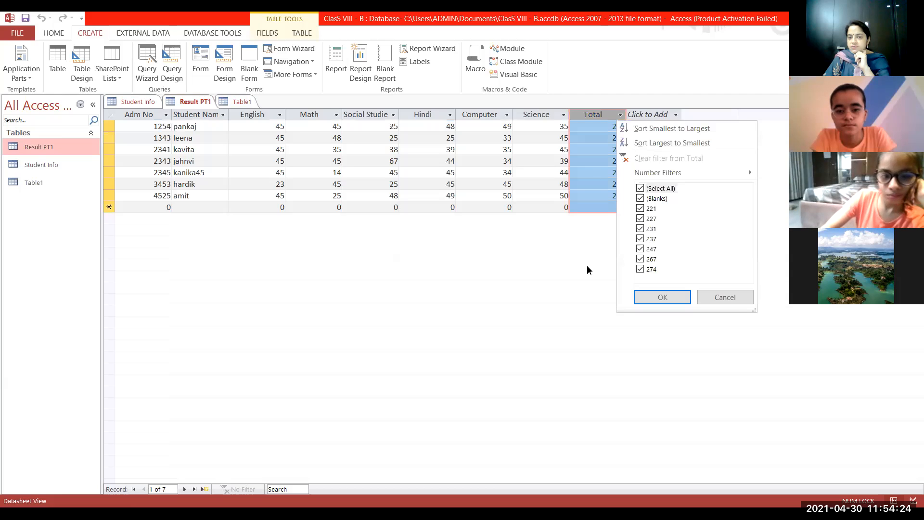
click(645, 143)
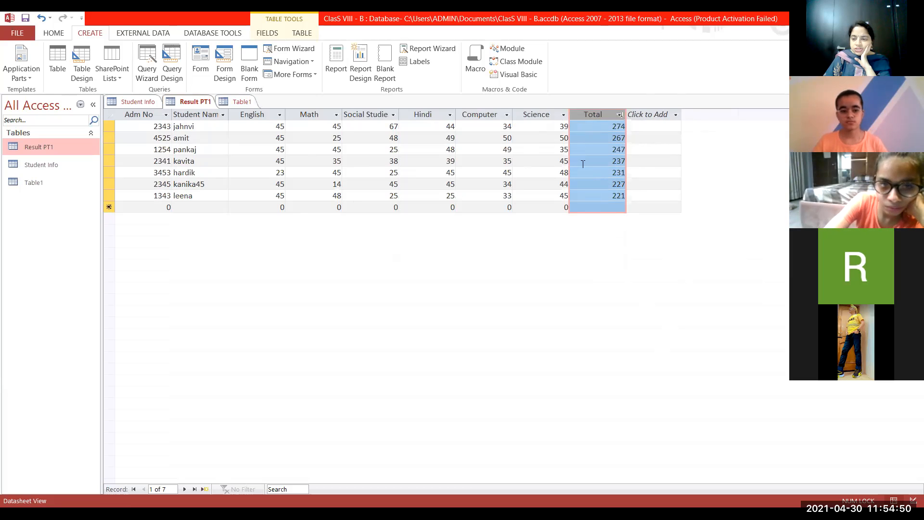
click(619, 115)
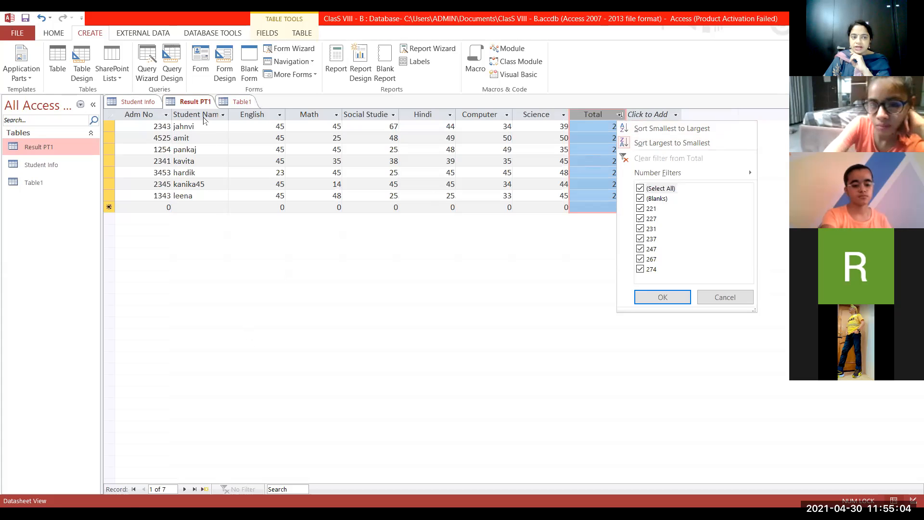
click(203, 115)
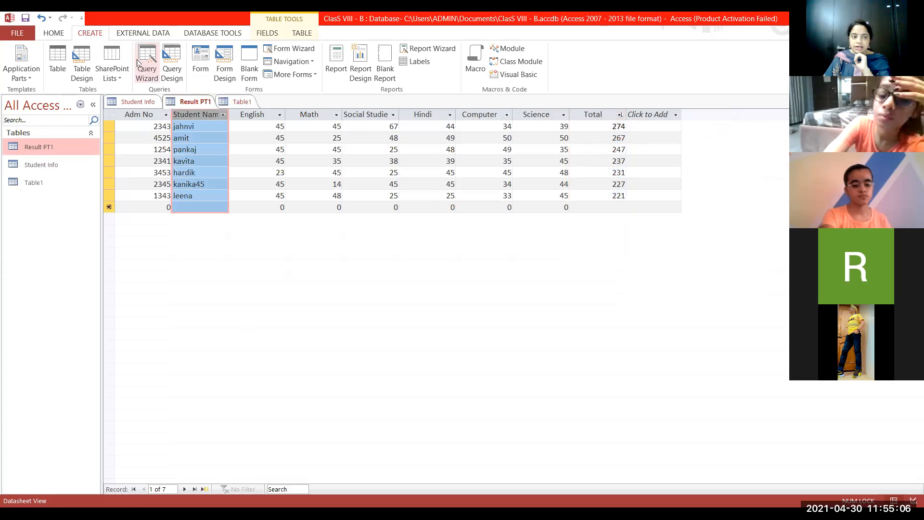
Sort the Result PT1 records by the Science column in ascending order.
click(56, 35)
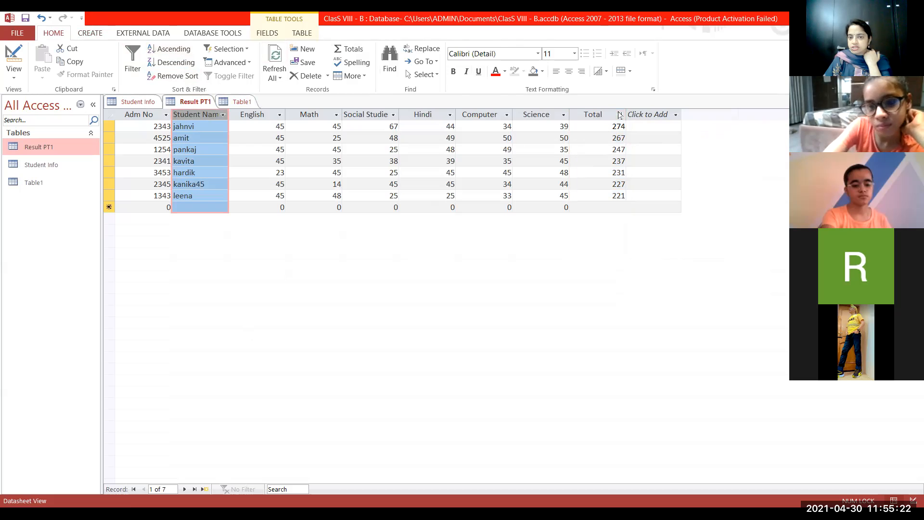
click(563, 116)
click(564, 115)
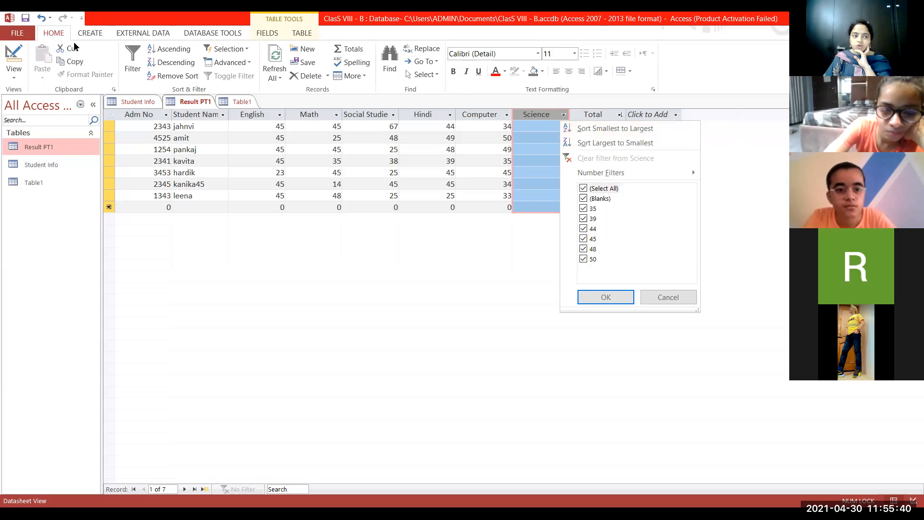
click(169, 48)
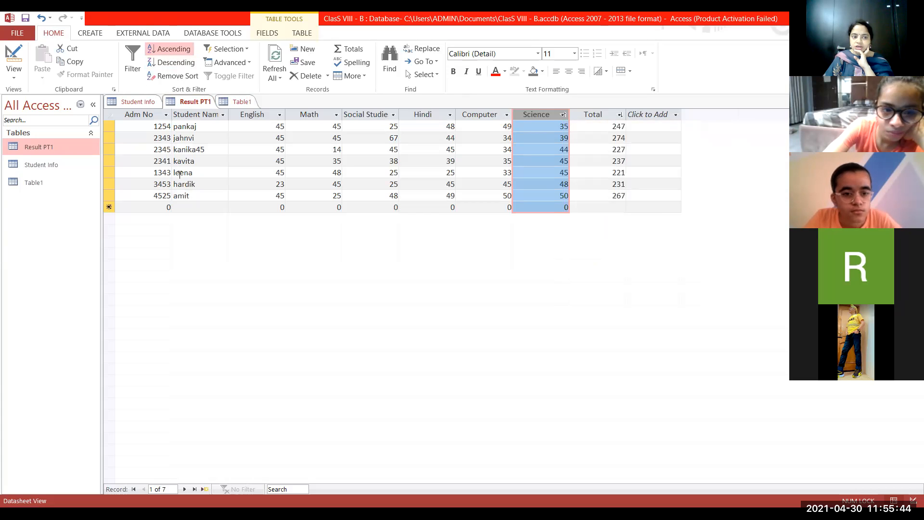
Try a descending sort on the Science column and undo it.
click(171, 62)
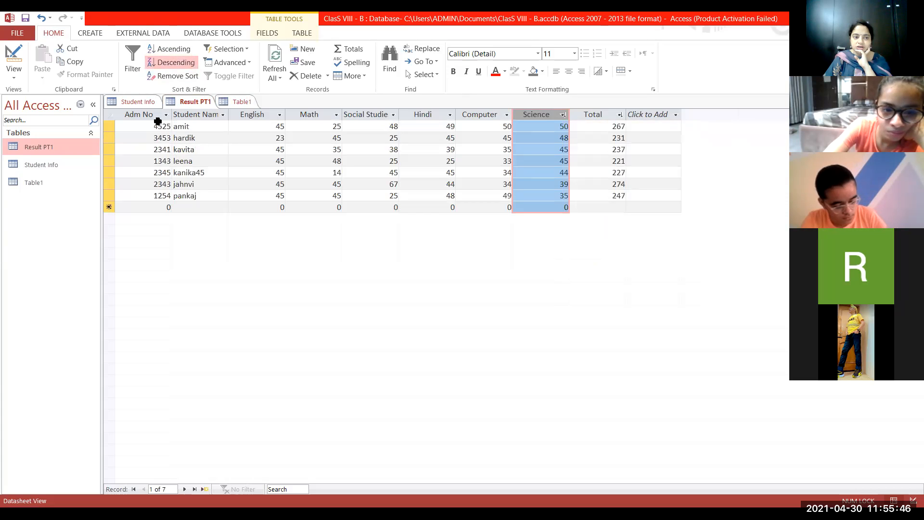
click(41, 20)
Sort the Result PT1 records by the Student Name column in ascending order.
click(182, 126)
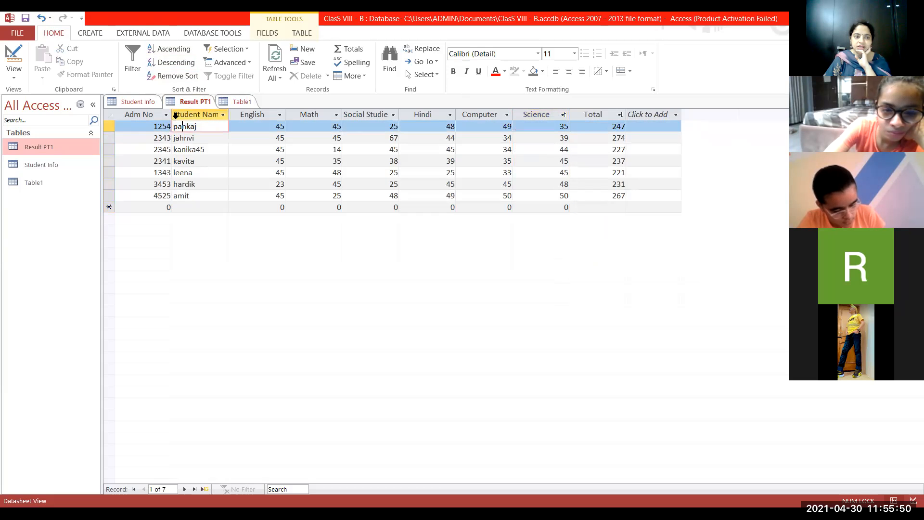
click(172, 50)
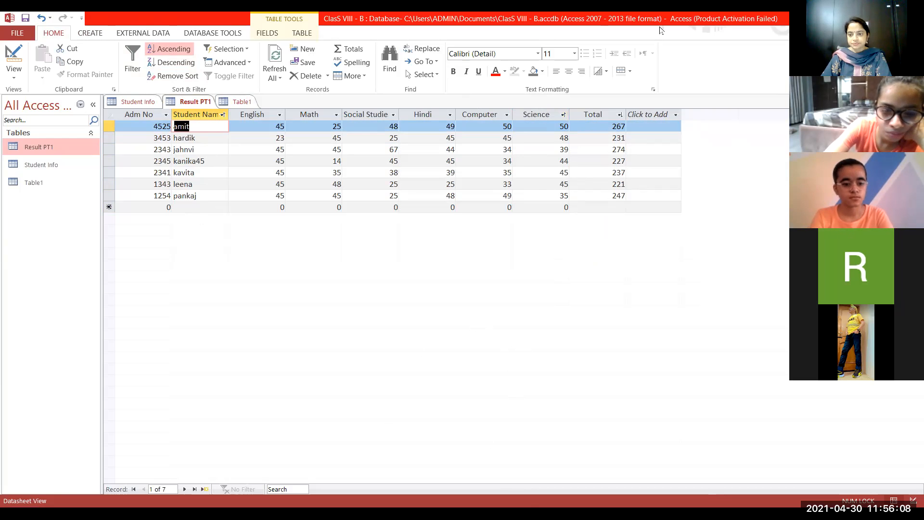
click(176, 328)
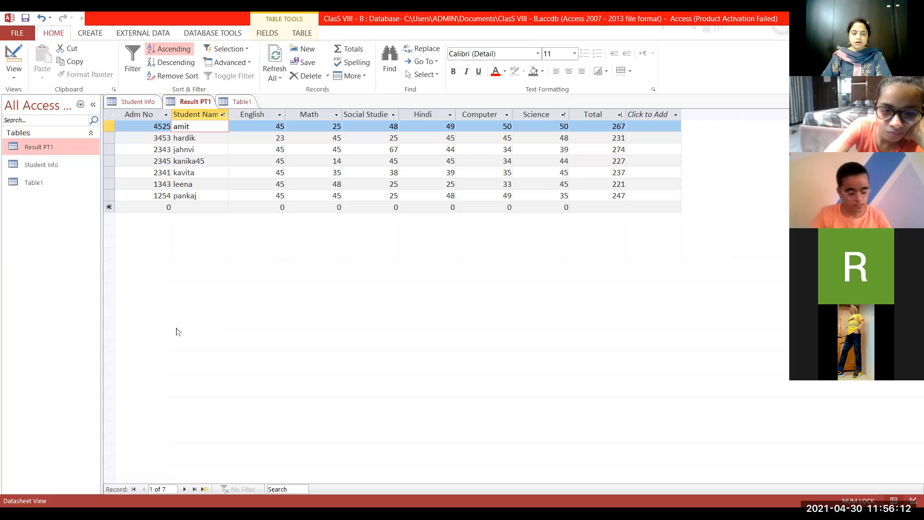
Switch to the Chap 4 - Ex presentation in PowerPoint, start its slide show from the beginning and advance to the second slide.
key(alt+Tab)
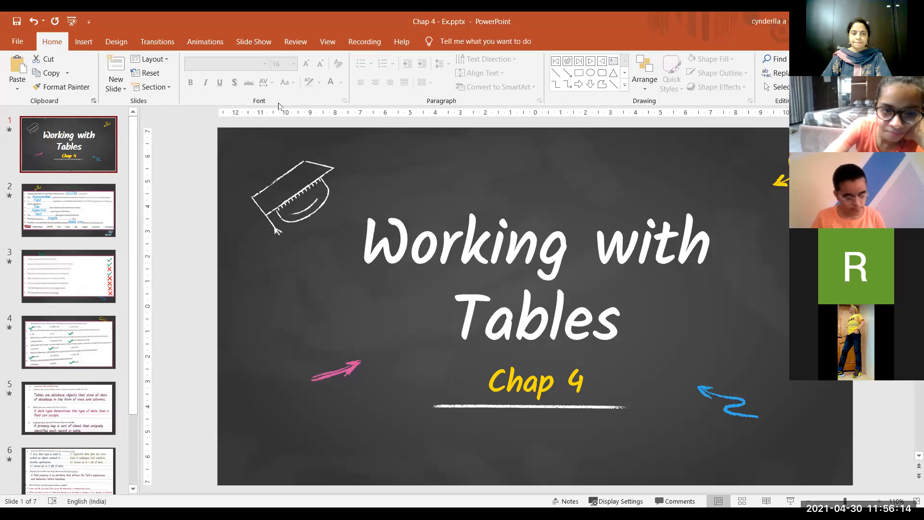
click(239, 37)
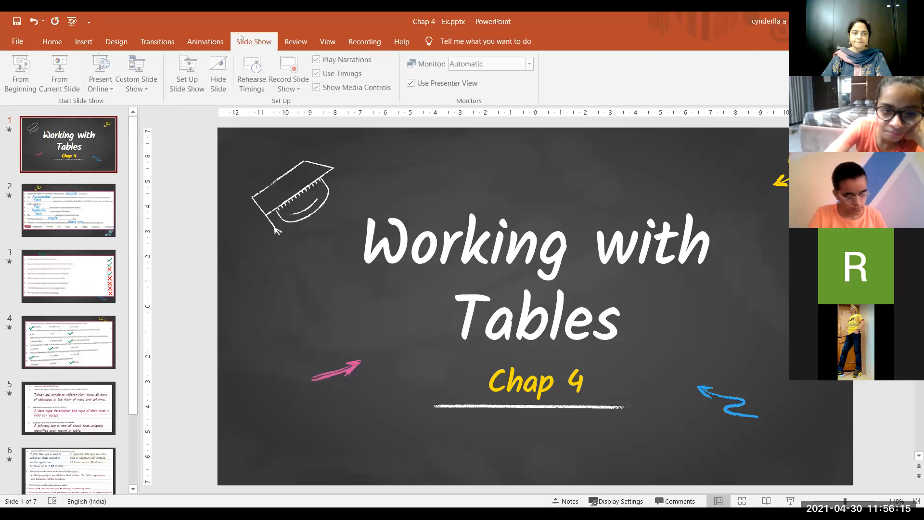
click(22, 71)
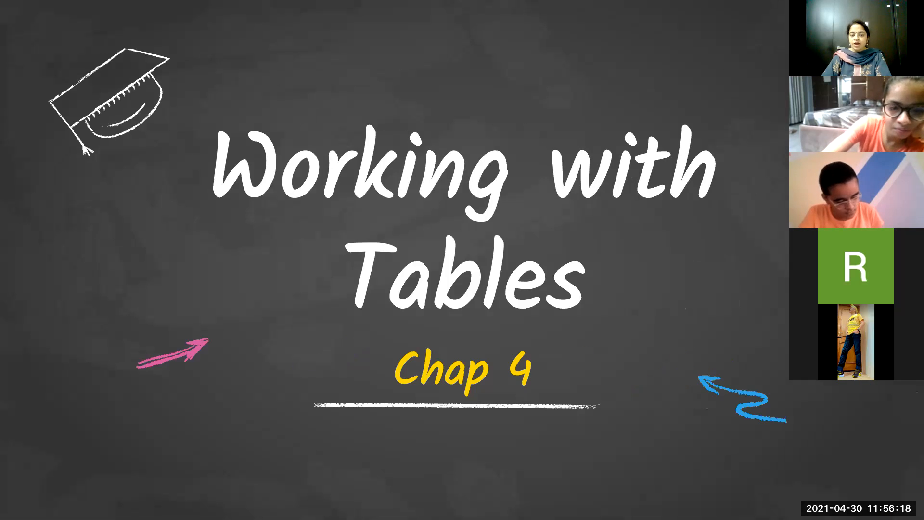
key(Right)
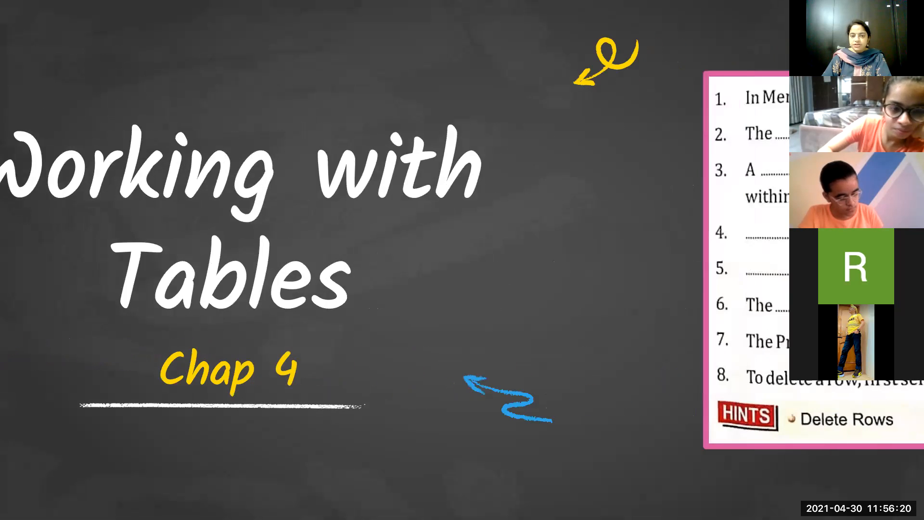